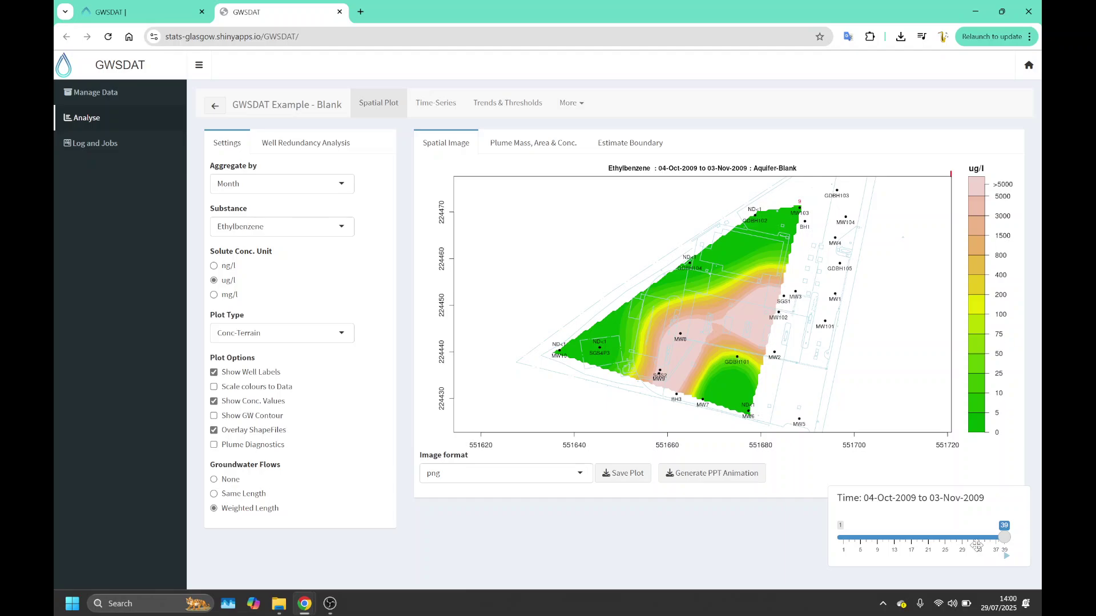
Move the monthly plot back to 04-Sep-2006 to 03-Oct-2006, and play the time animation until pausing at 04-Jul-2007 to 03-Aug-2007
{"action": "left_click", "coordinate": [974, 537]}
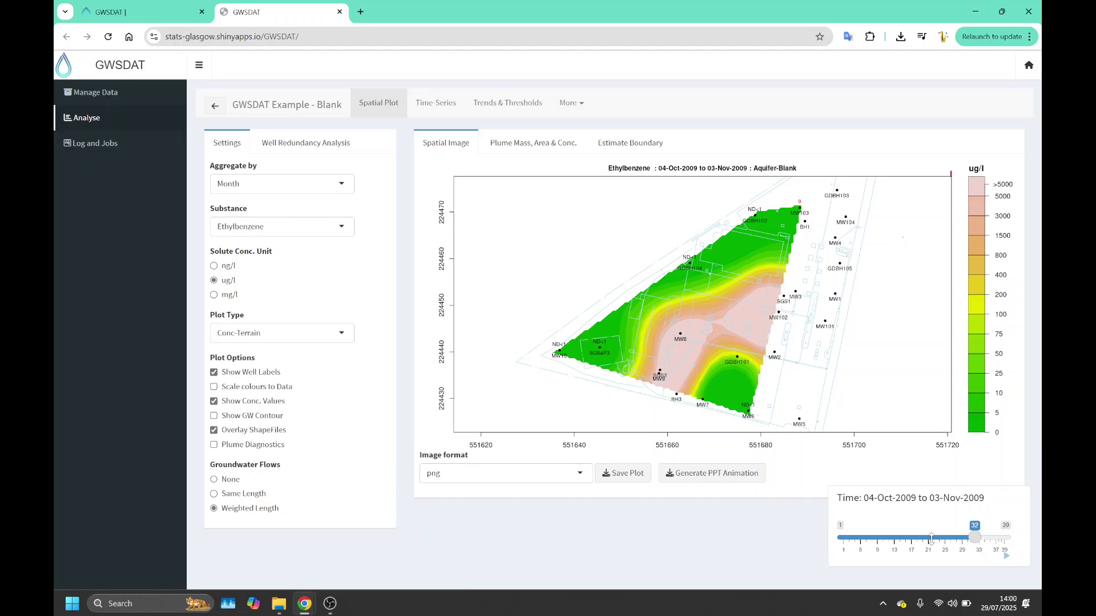
{"action": "left_click", "coordinate": [893, 538]}
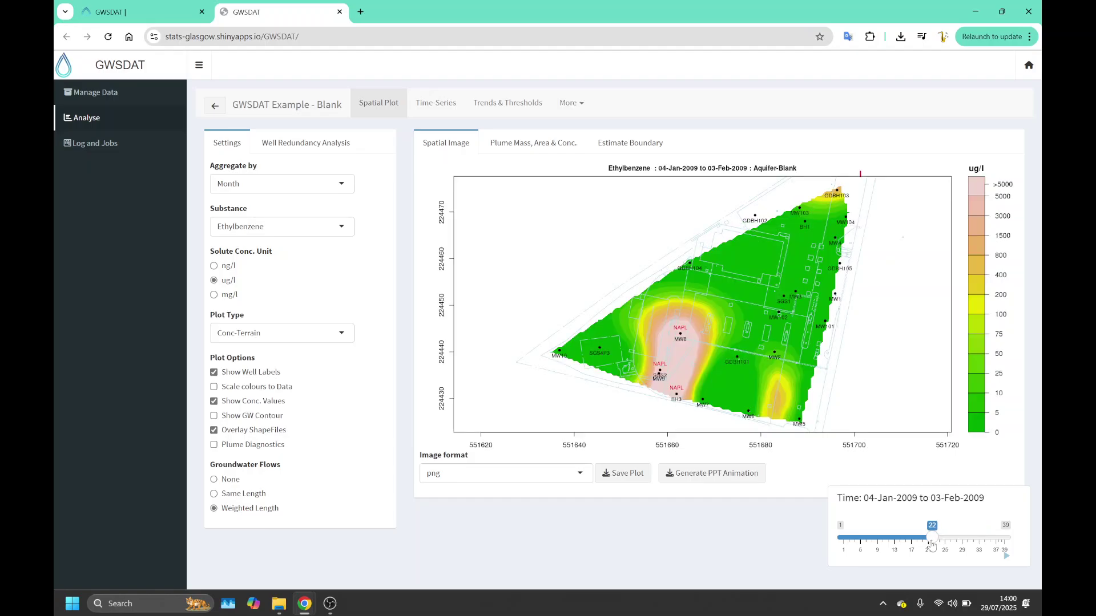
{"action": "left_click_drag", "start_coordinate": [897, 545], "coordinate": [880, 547]}
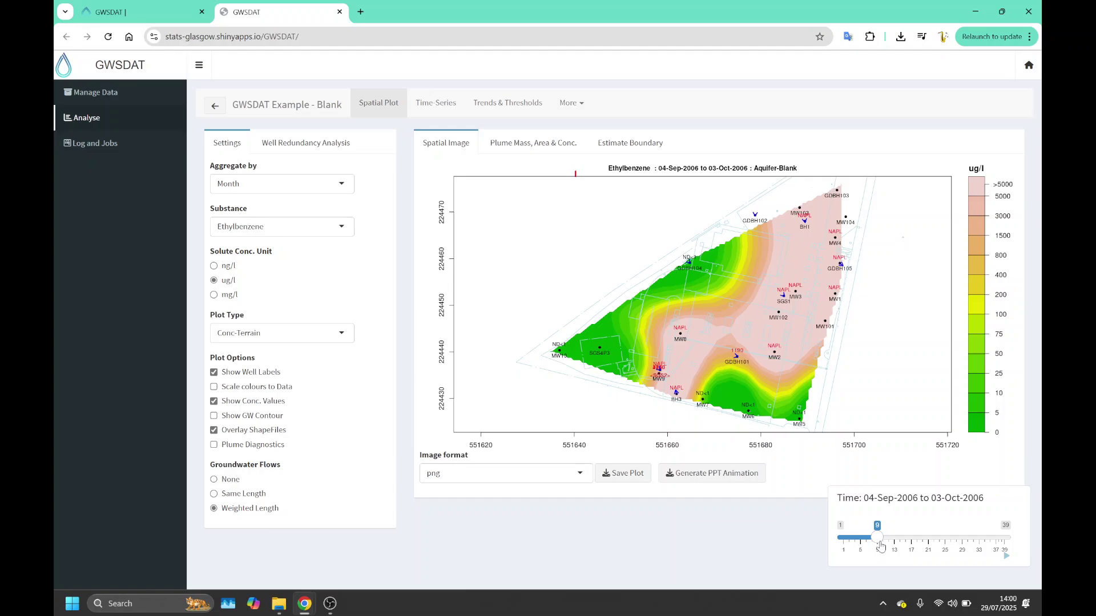
{"action": "left_click", "coordinate": [1006, 556]}
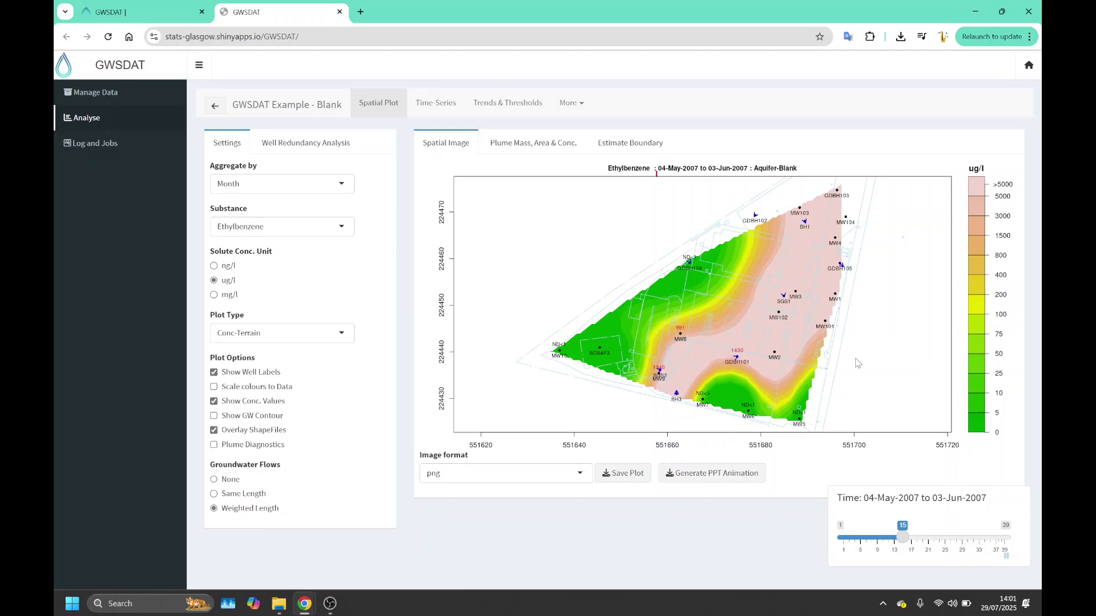
{"action": "left_click", "coordinate": [1005, 556]}
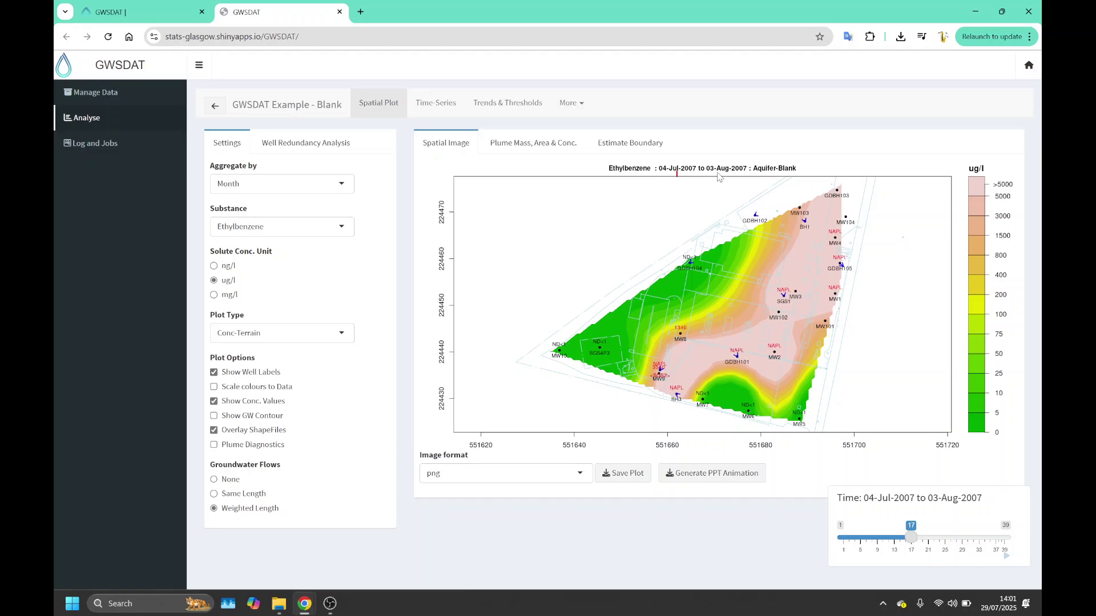
{"action": "left_click", "coordinate": [511, 476]}
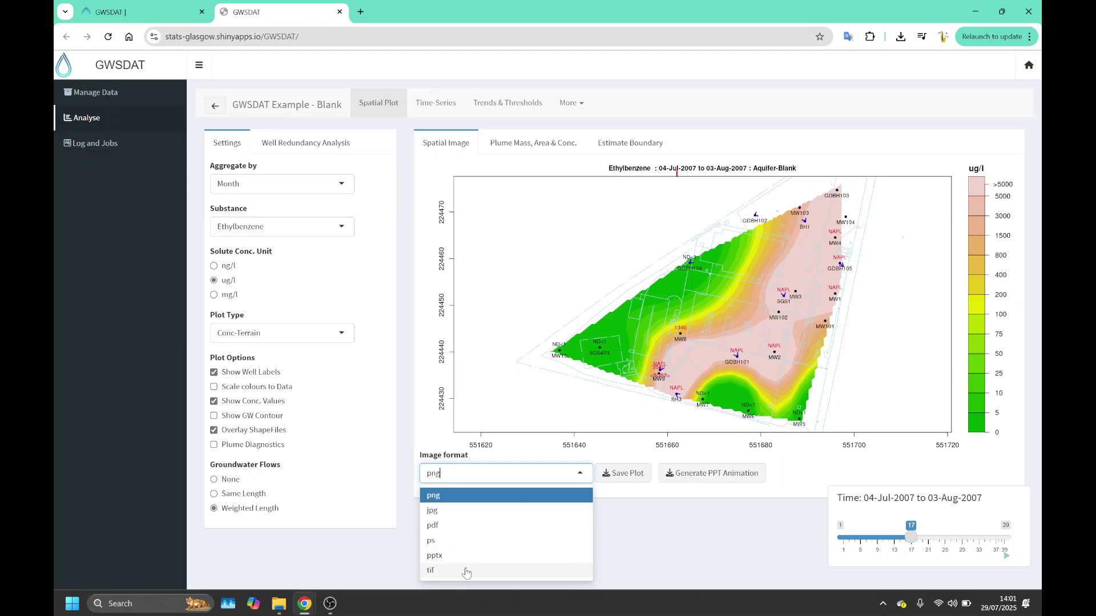
{"action": "left_click", "coordinate": [636, 511]}
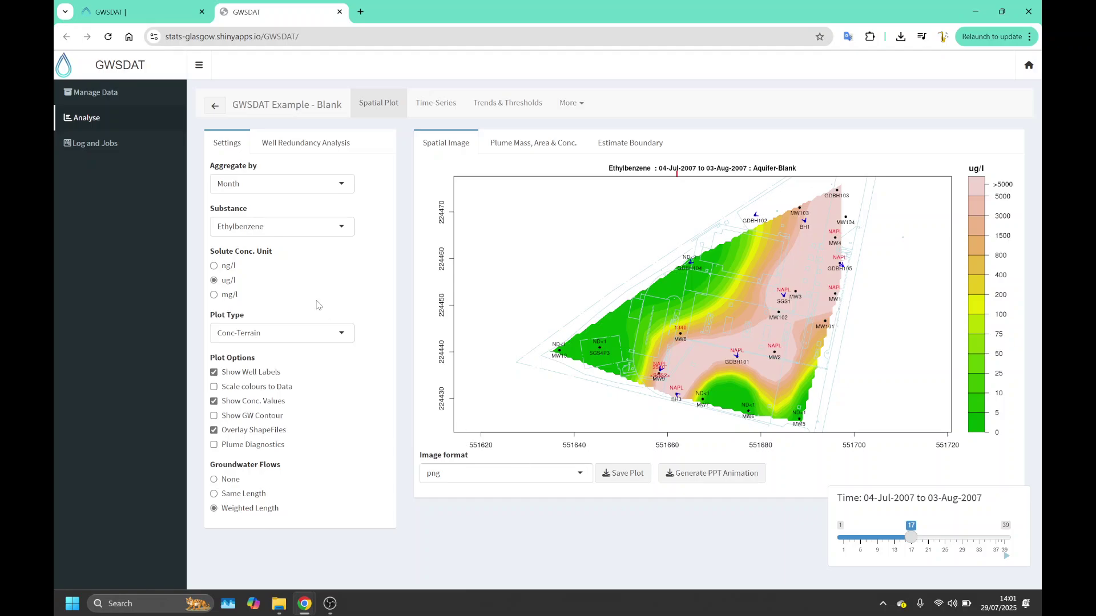
Try aggregating the data by Day, Month and Quarter, and settle on Year
{"action": "left_click", "coordinate": [336, 185]}
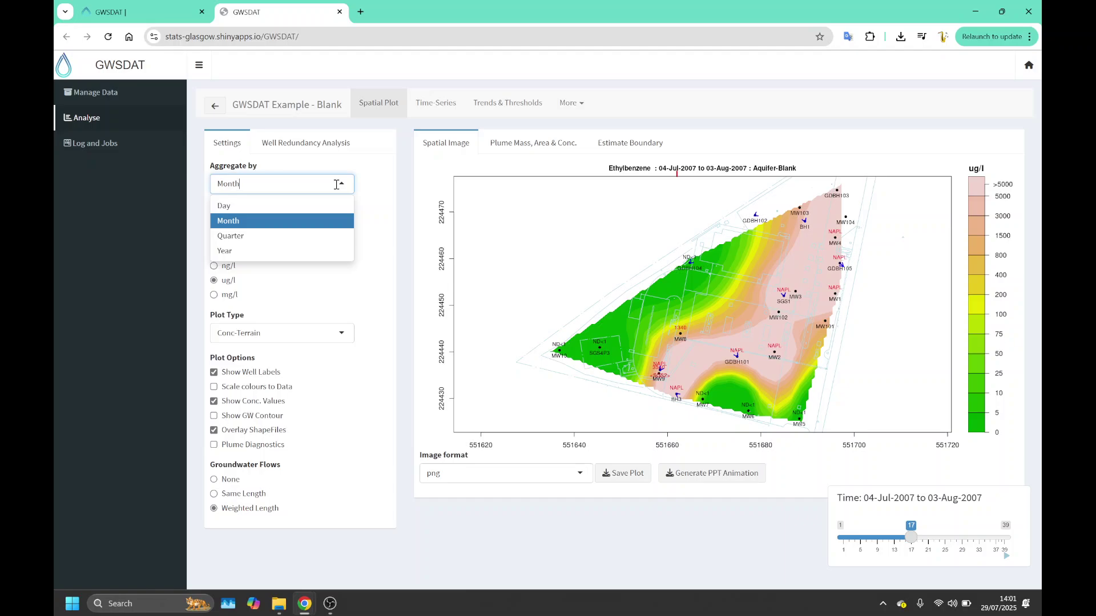
{"action": "left_click", "coordinate": [290, 206]}
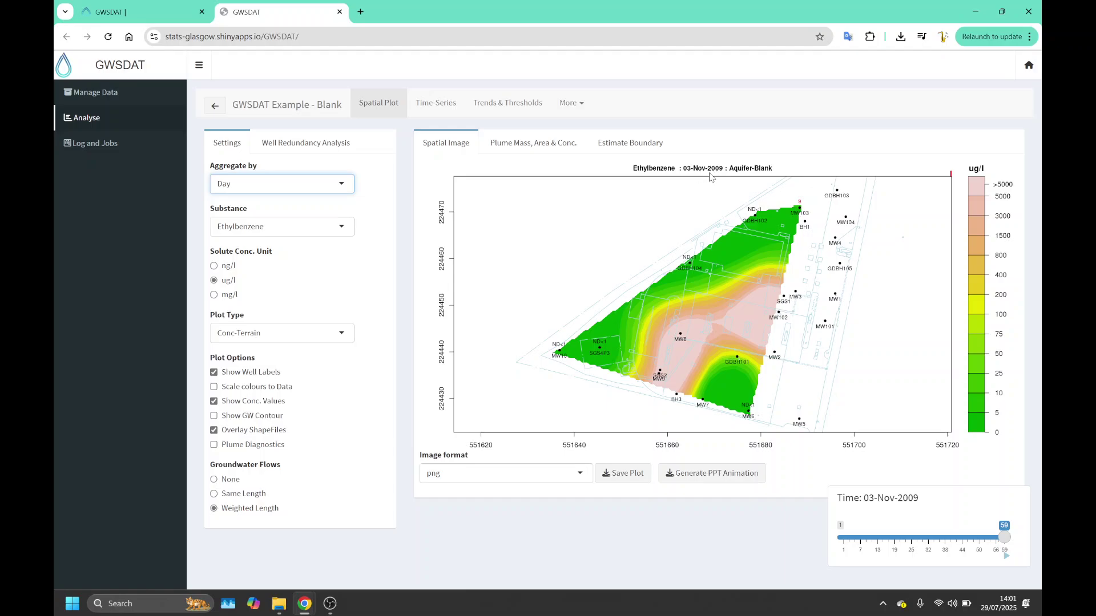
{"action": "left_click", "coordinate": [274, 192]}
{"action": "left_click", "coordinate": [267, 219]}
{"action": "left_click", "coordinate": [281, 183]}
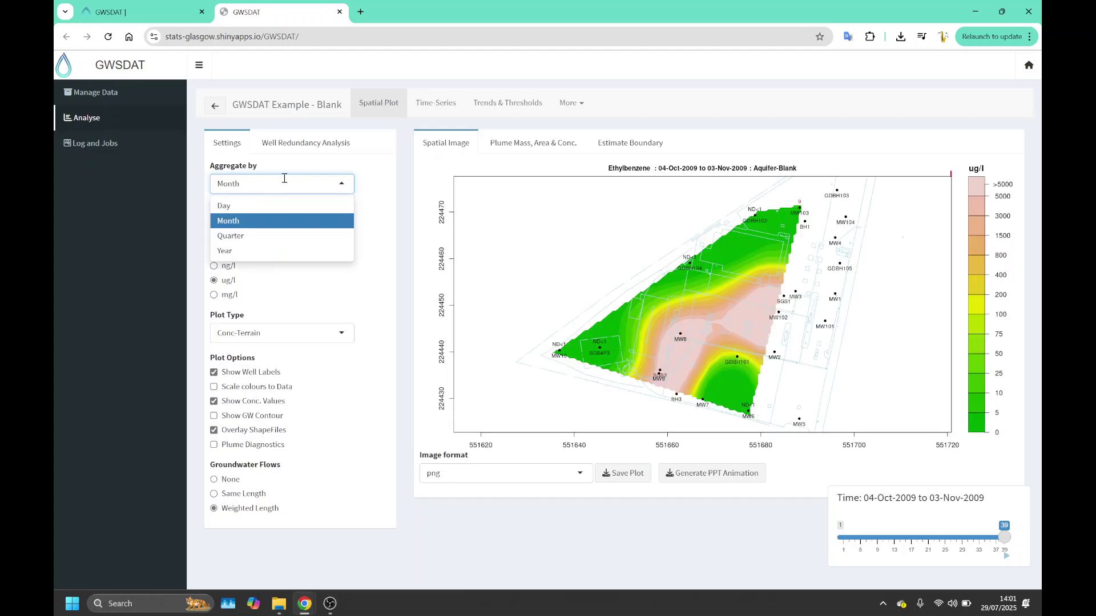
{"action": "left_click", "coordinate": [262, 185]}
{"action": "left_click", "coordinate": [240, 236]}
{"action": "left_click", "coordinate": [277, 184]}
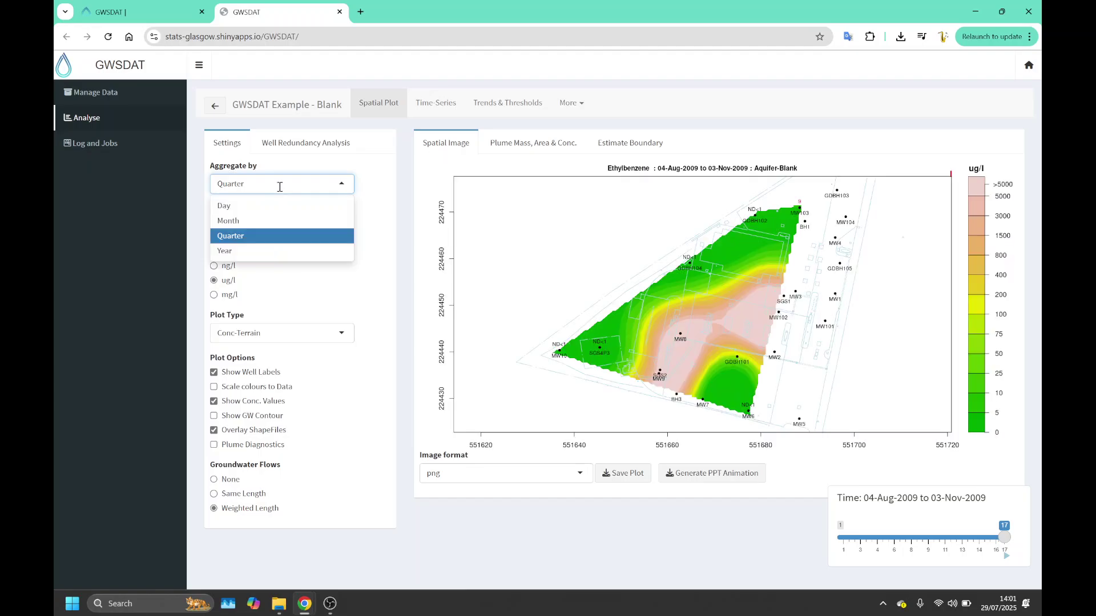
{"action": "left_click", "coordinate": [251, 250]}
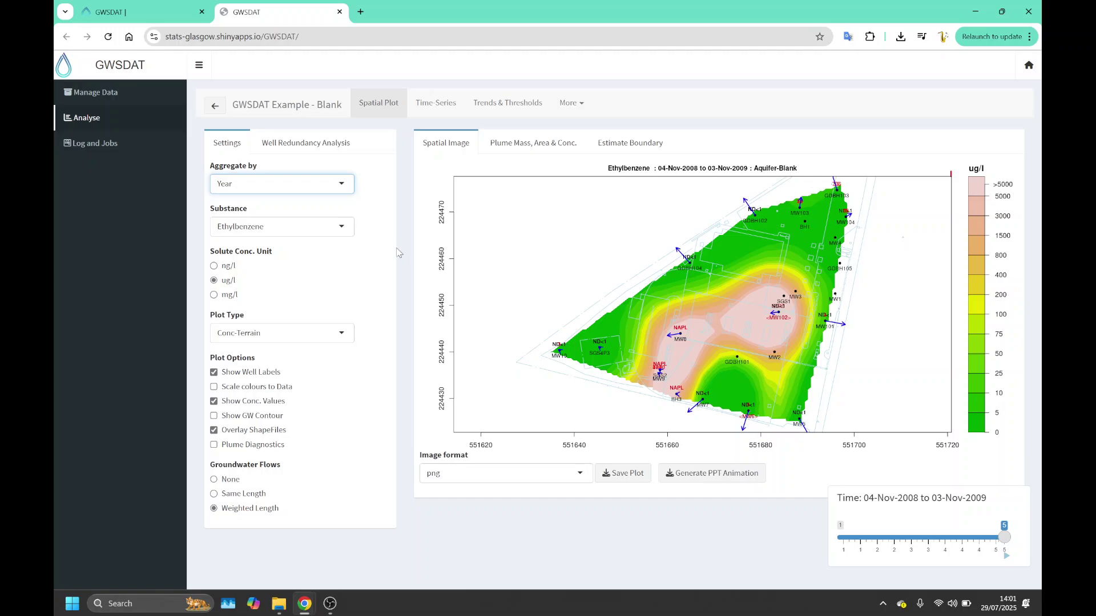
{"action": "left_click", "coordinate": [322, 228]}
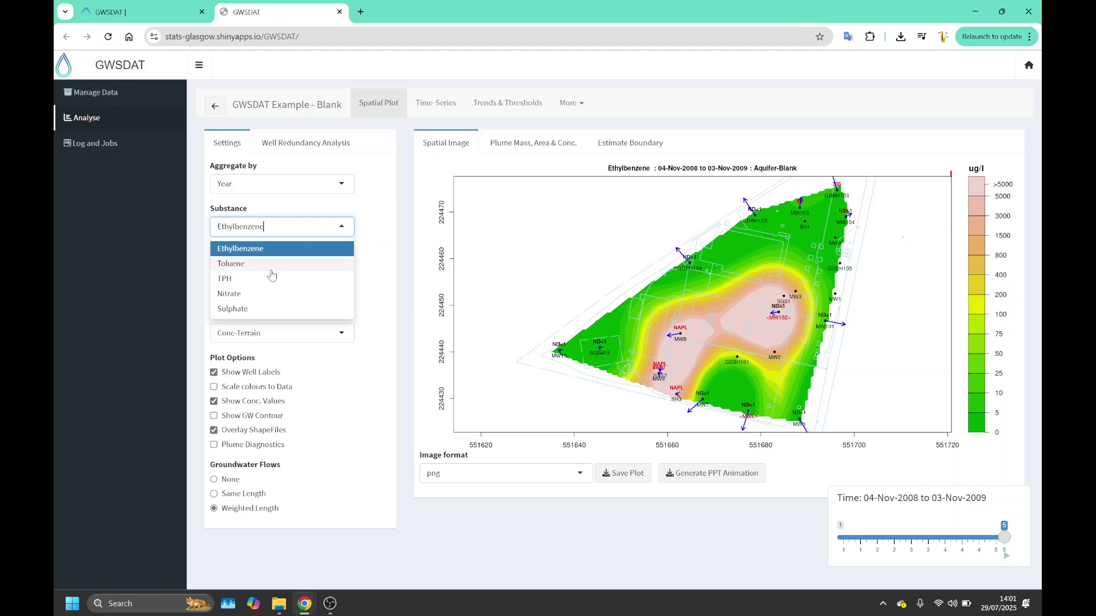
{"action": "left_click", "coordinate": [384, 292]}
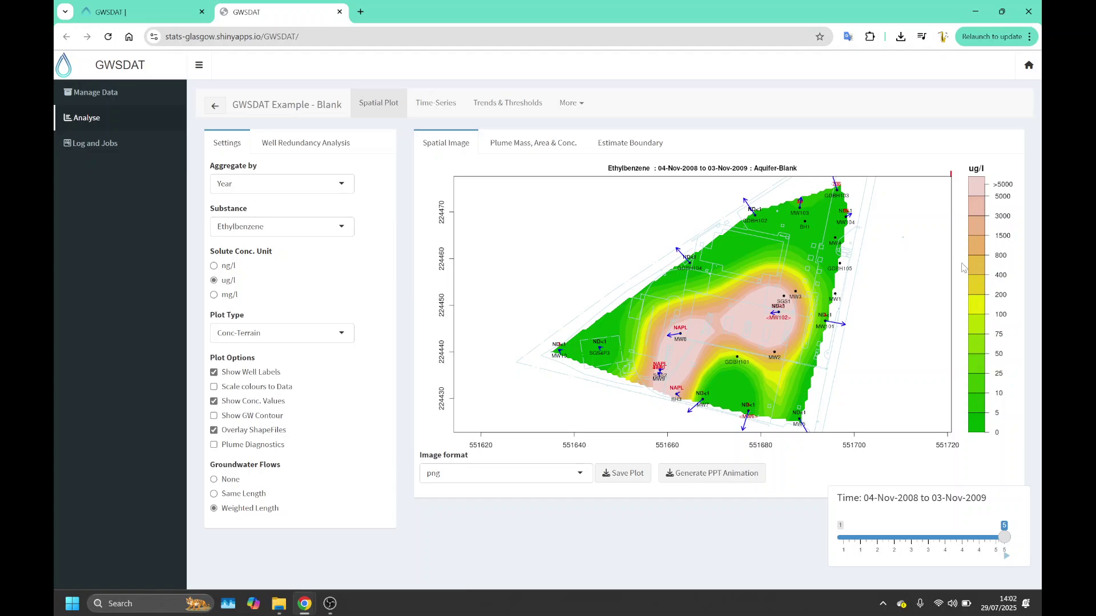
Show the yearly plot for 04-Nov-2006 to 03-Nov-2007, followed by 04-Nov-2007 to 03-Nov-2008
{"action": "left_click", "coordinate": [916, 537]}
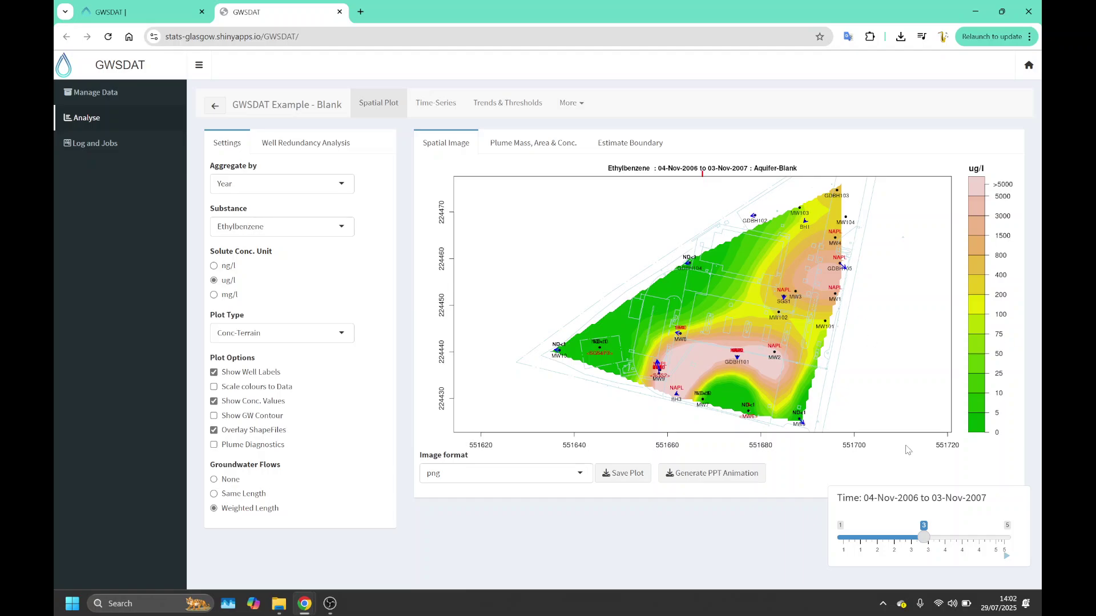
{"action": "left_click", "coordinate": [957, 537]}
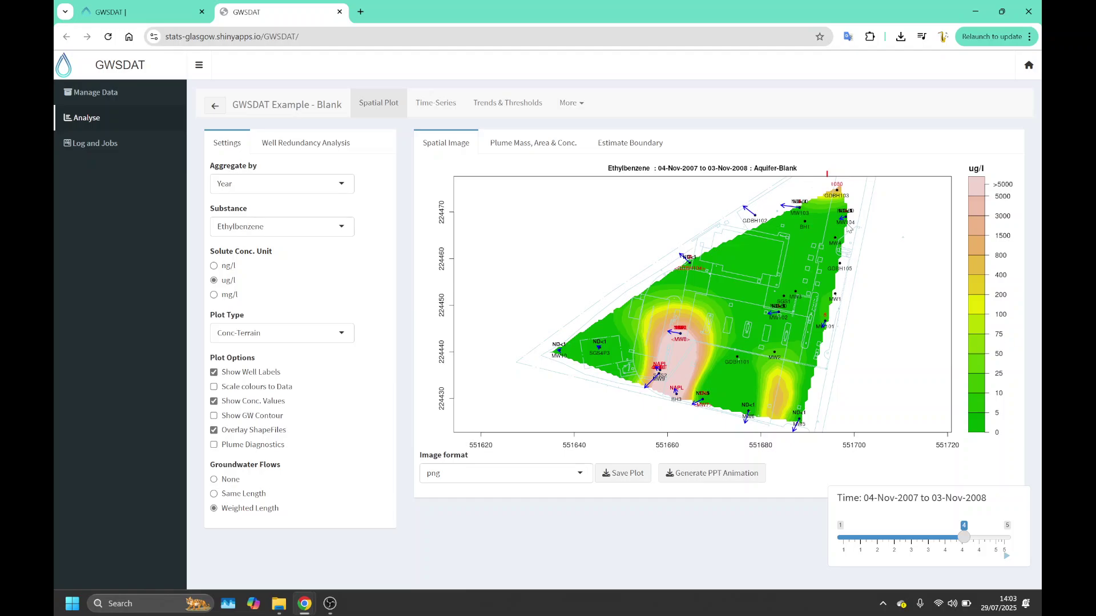
Display the concentration plot as Conc-Topo and as Conc-GreyScale to compare the colour schemes
{"action": "left_click", "coordinate": [284, 333]}
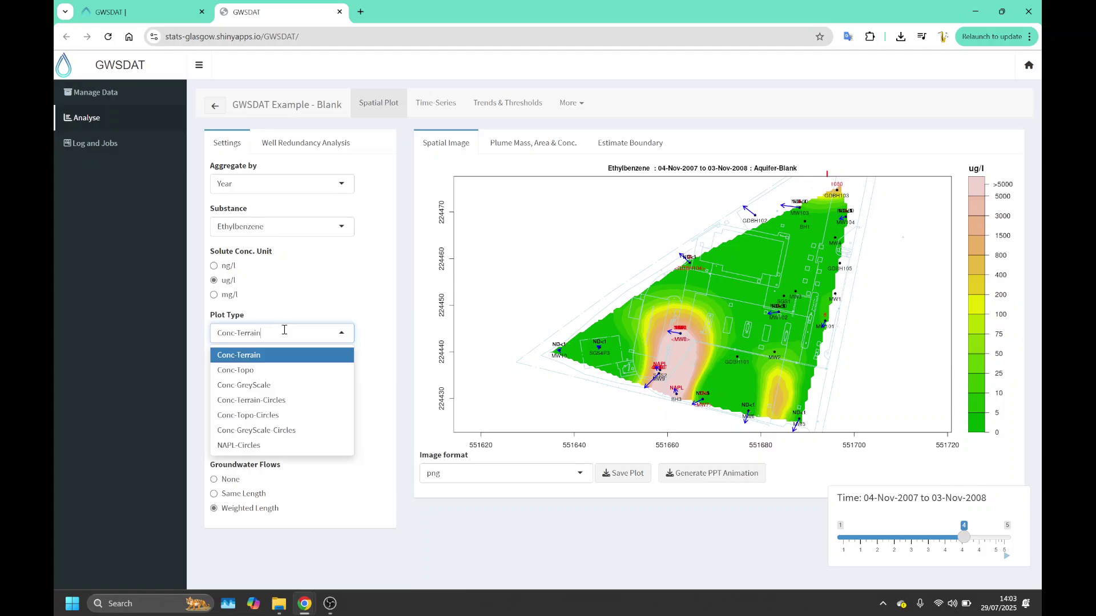
{"action": "left_click", "coordinate": [267, 373]}
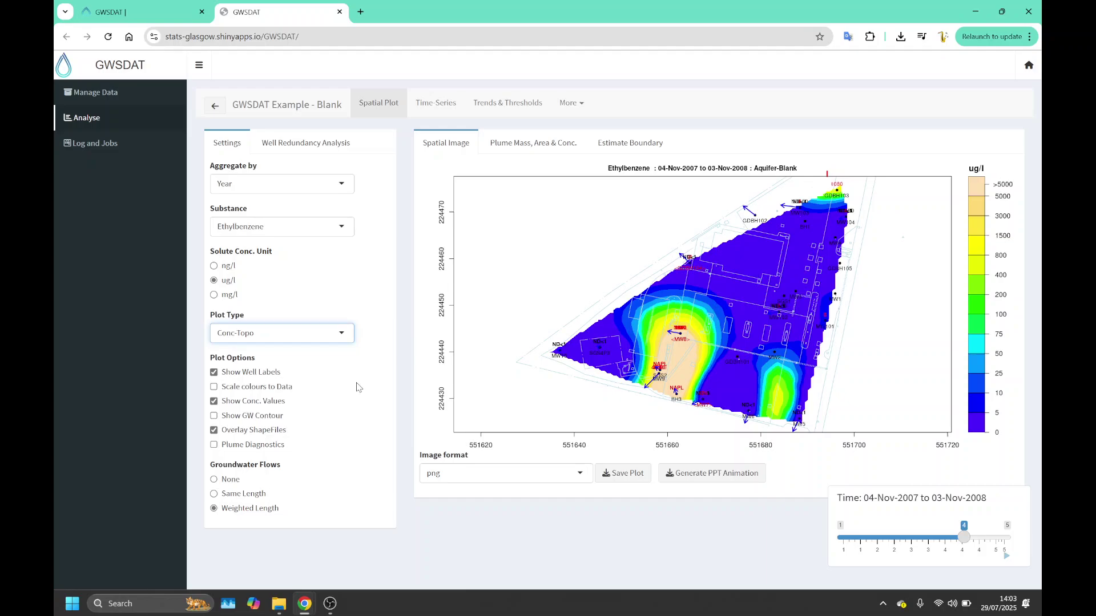
{"action": "left_click", "coordinate": [311, 337]}
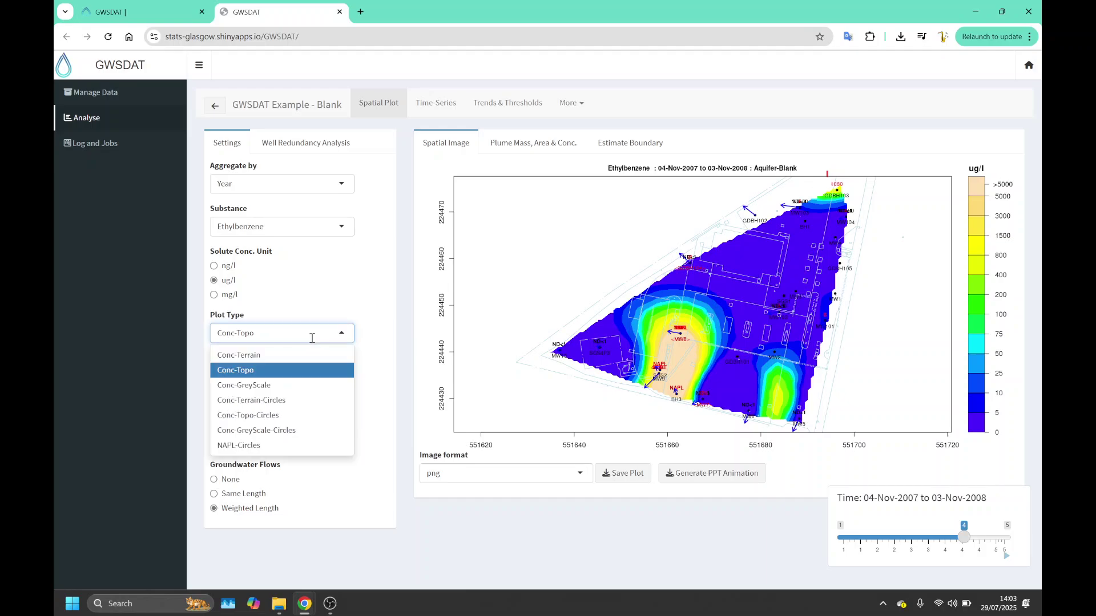
{"action": "left_click", "coordinate": [276, 385]}
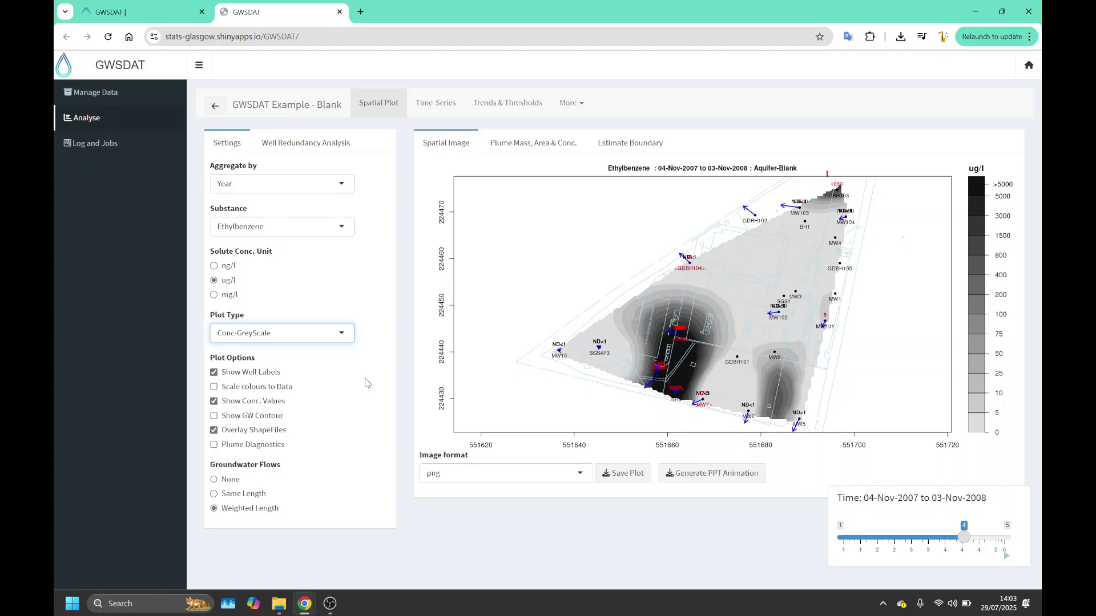
Compare the Conc-Terrain-Circles plot type with Conc-Terrain, ending on Conc-Terrain-Circles
{"action": "left_click", "coordinate": [329, 336]}
{"action": "left_click", "coordinate": [297, 405]}
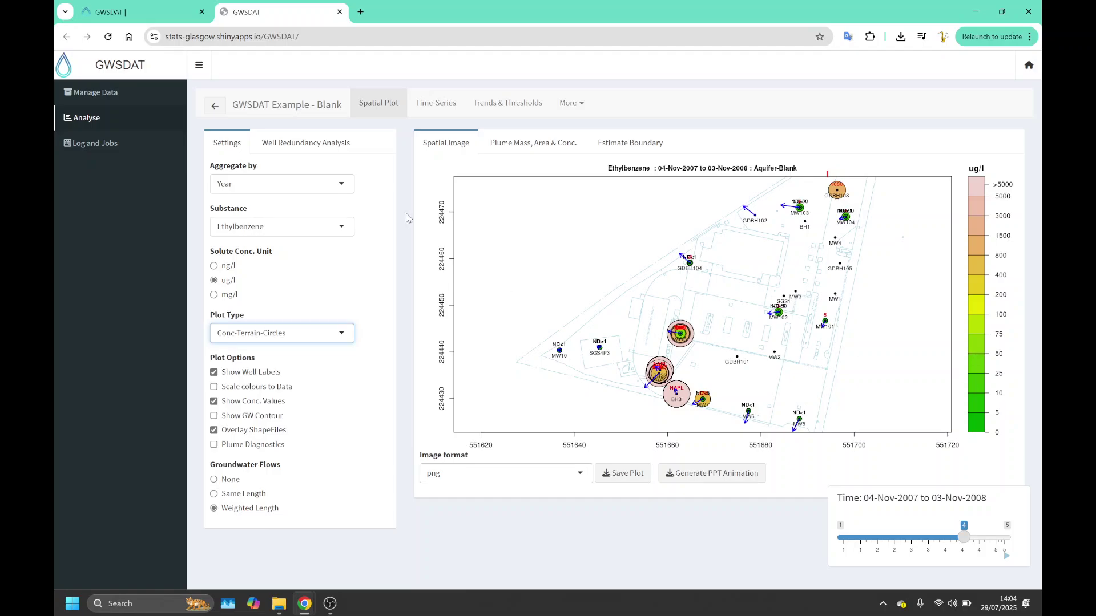
{"action": "left_click", "coordinate": [331, 333]}
{"action": "left_click", "coordinate": [270, 358]}
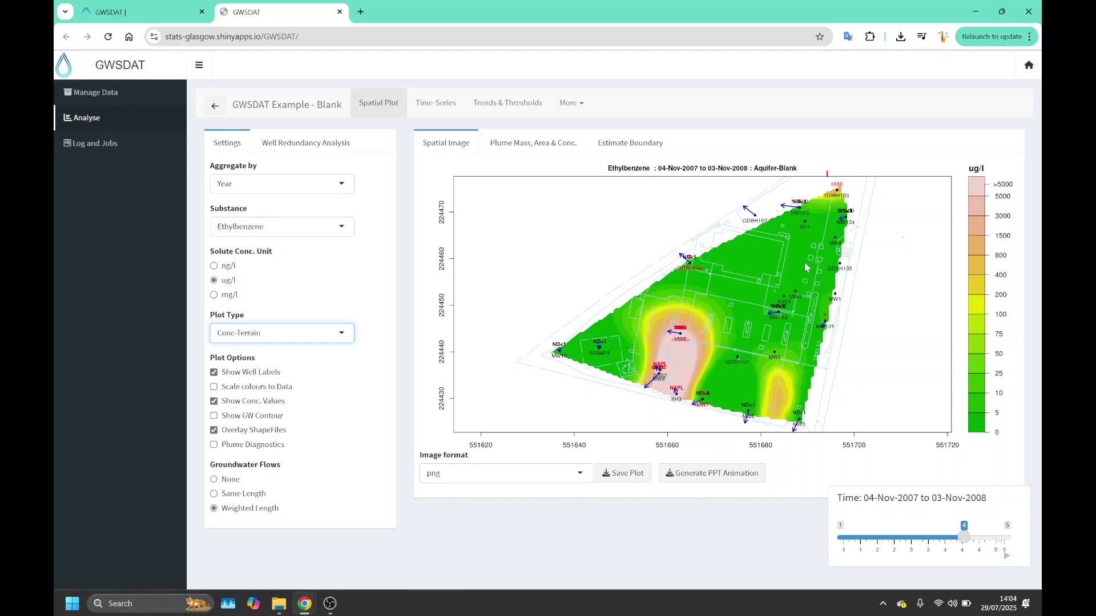
{"action": "left_click", "coordinate": [327, 335]}
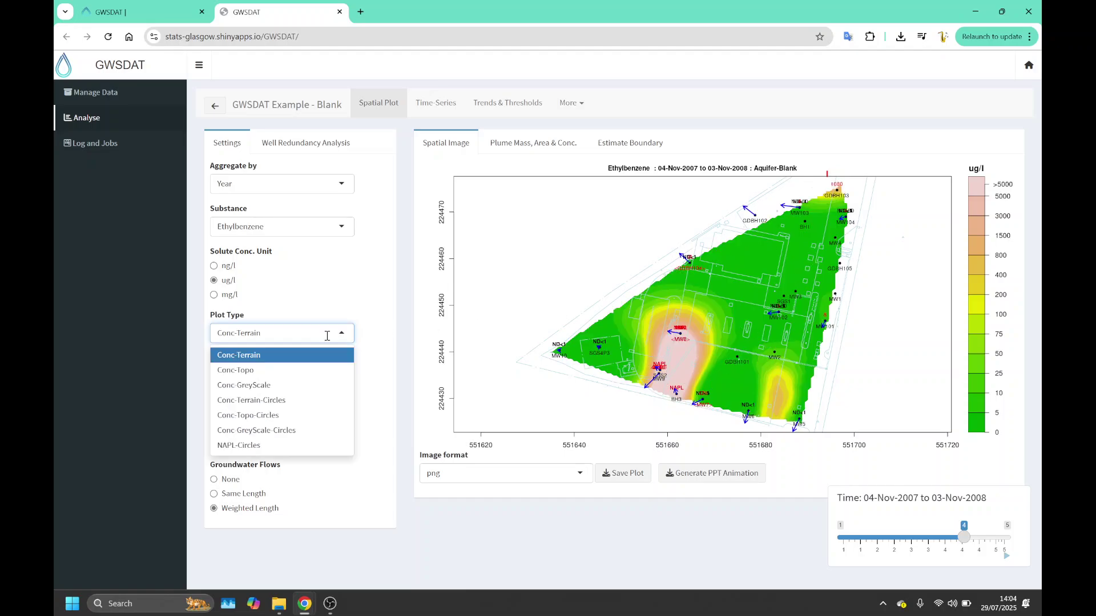
{"action": "left_click", "coordinate": [262, 401]}
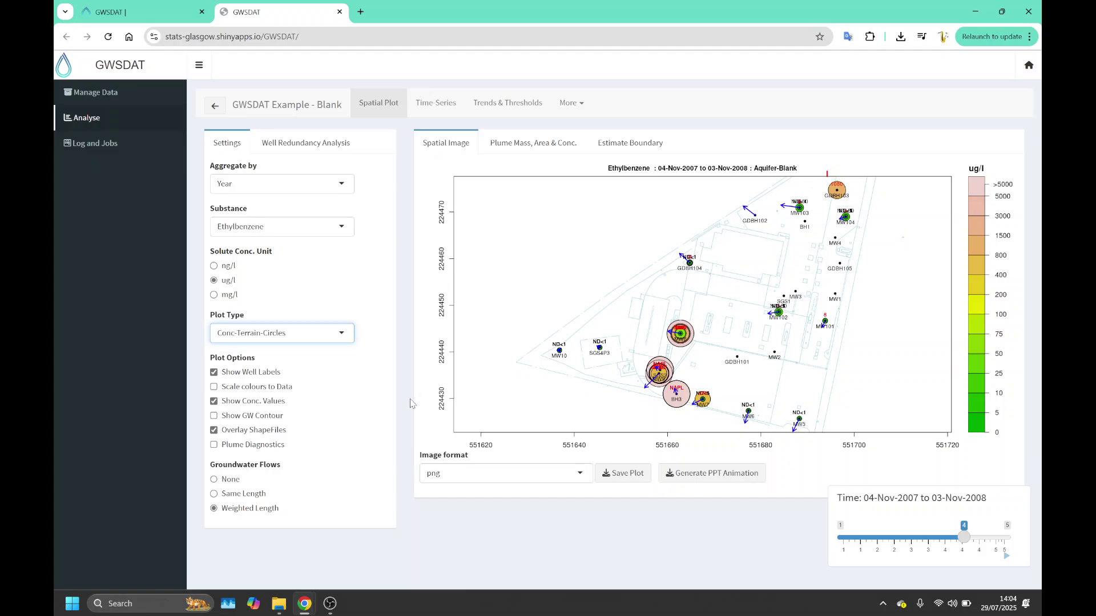
Cycle the plot type through Conc-Topo-Circles and Conc-GreyScale-Circles, ending on NAPL-Circles
{"action": "left_click", "coordinate": [287, 333]}
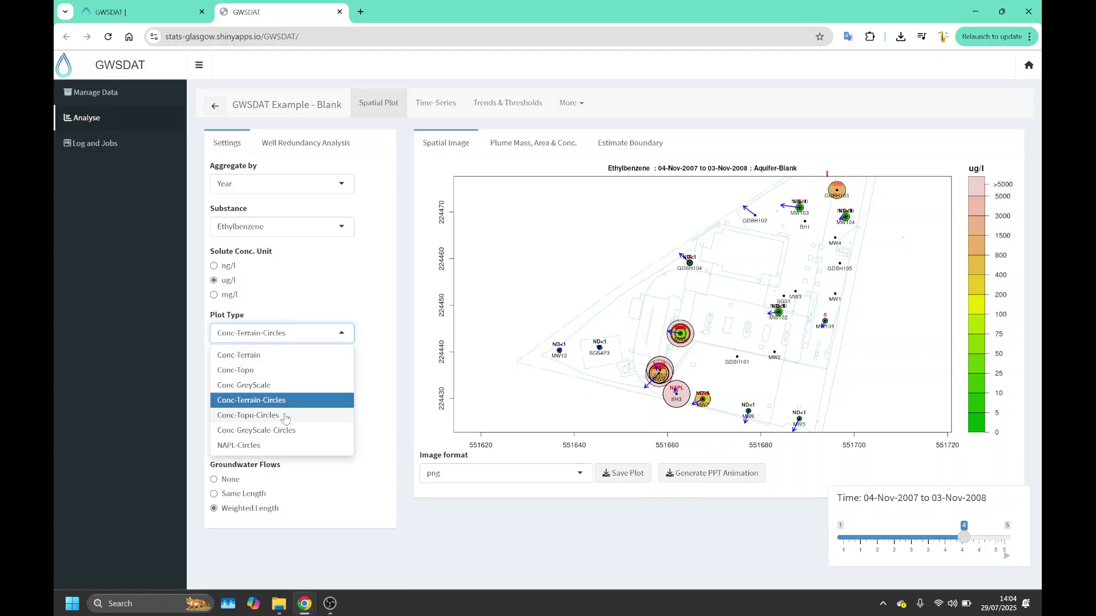
{"action": "left_click", "coordinate": [294, 429]}
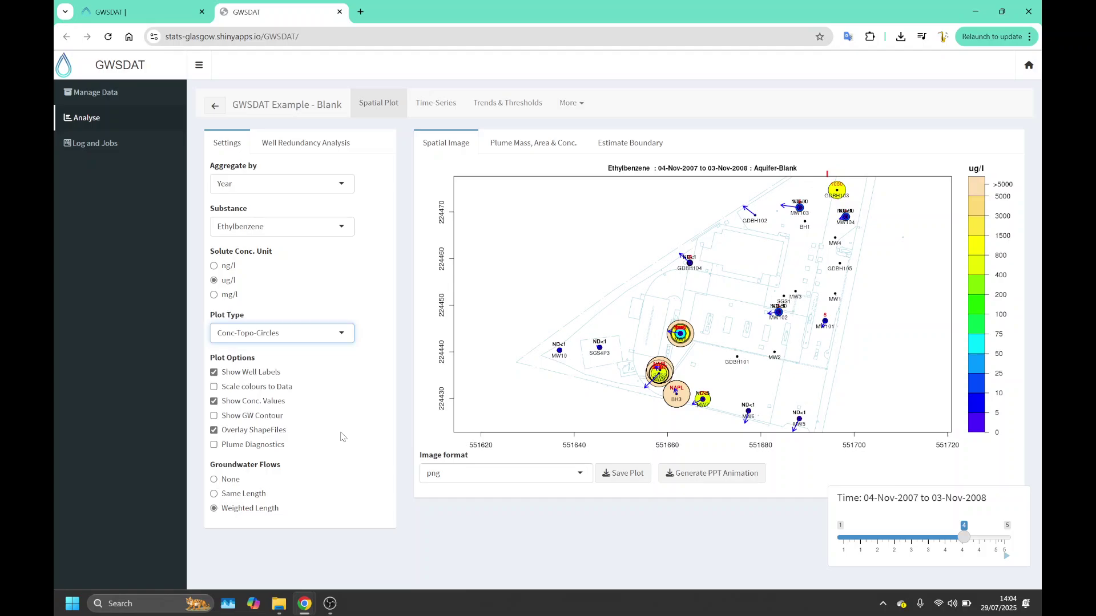
{"action": "left_click", "coordinate": [302, 334]}
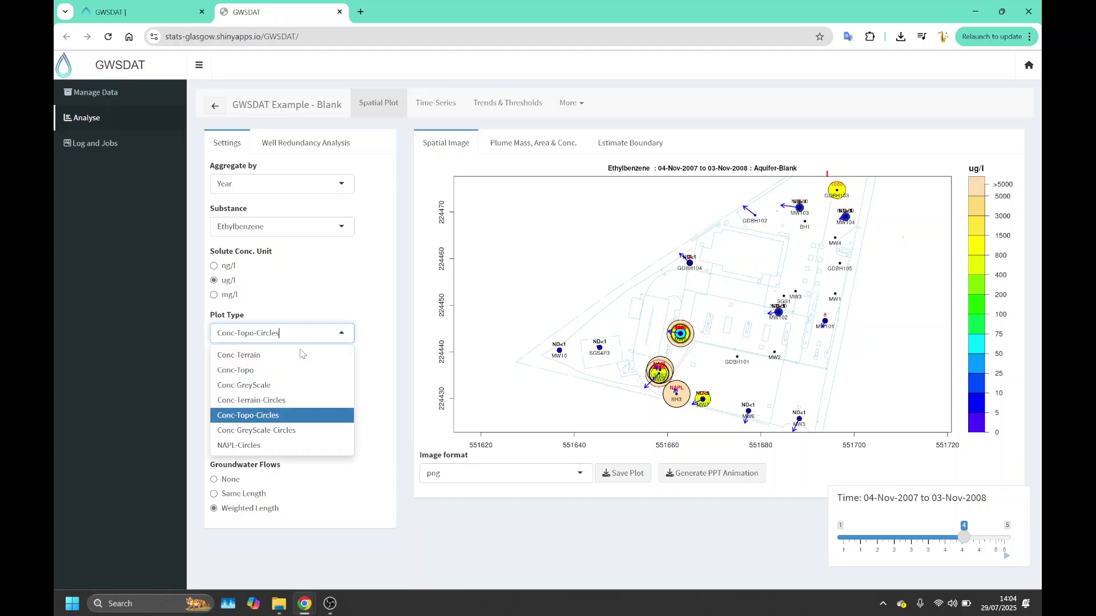
{"action": "left_click", "coordinate": [268, 441]}
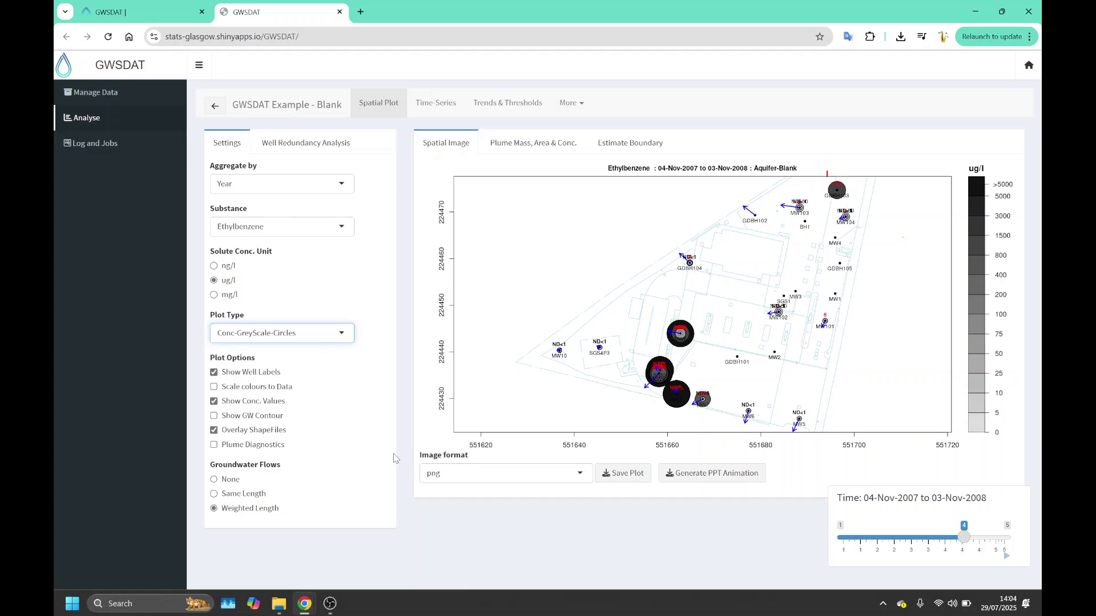
{"action": "left_click", "coordinate": [321, 337]}
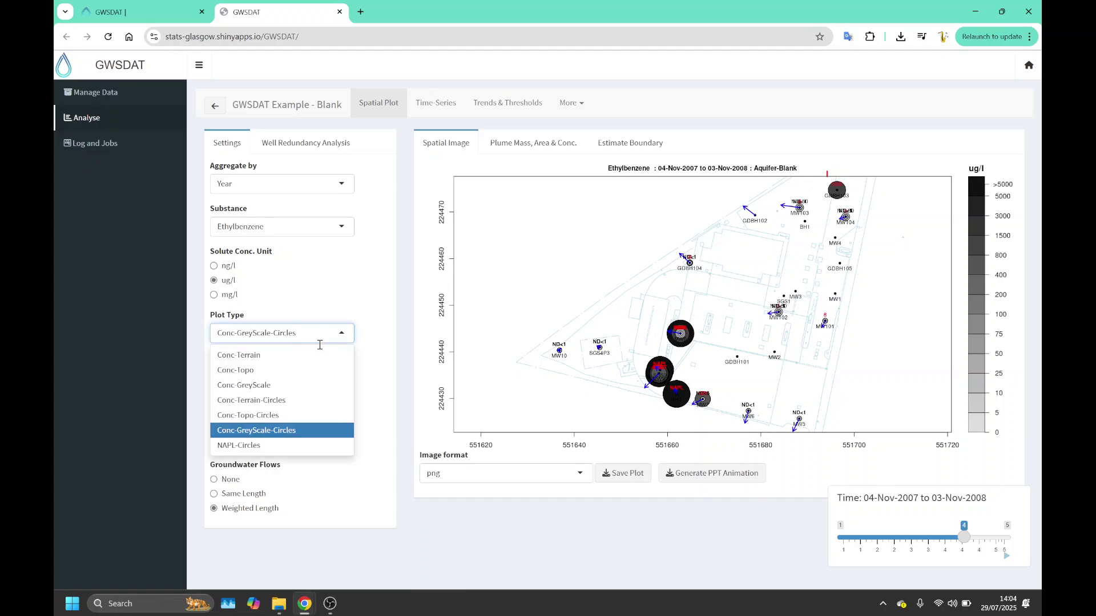
{"action": "left_click", "coordinate": [279, 448]}
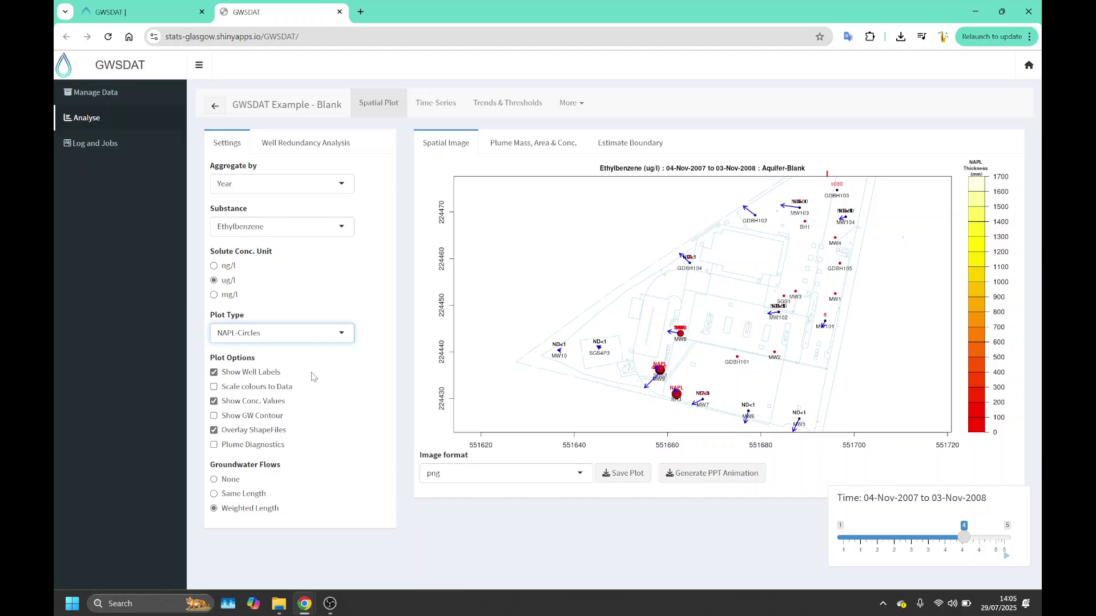
Set the plot type to Conc-Terrain with well labels hidden and colours scaled to the data
{"action": "left_click", "coordinate": [247, 380]}
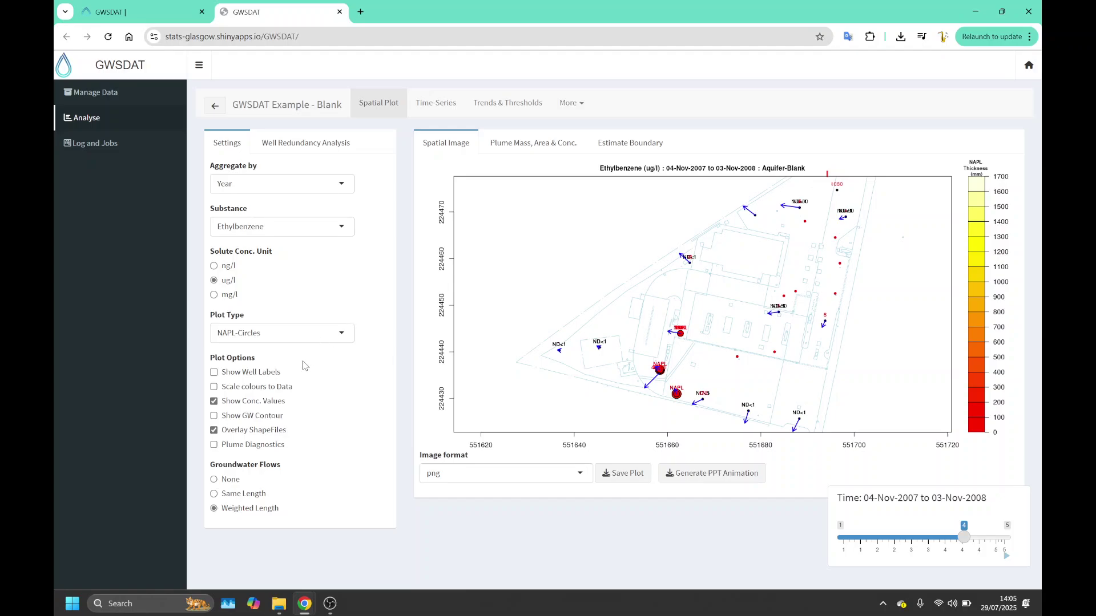
{"action": "left_click", "coordinate": [245, 388]}
{"action": "left_click", "coordinate": [301, 335]}
{"action": "left_click", "coordinate": [257, 355]}
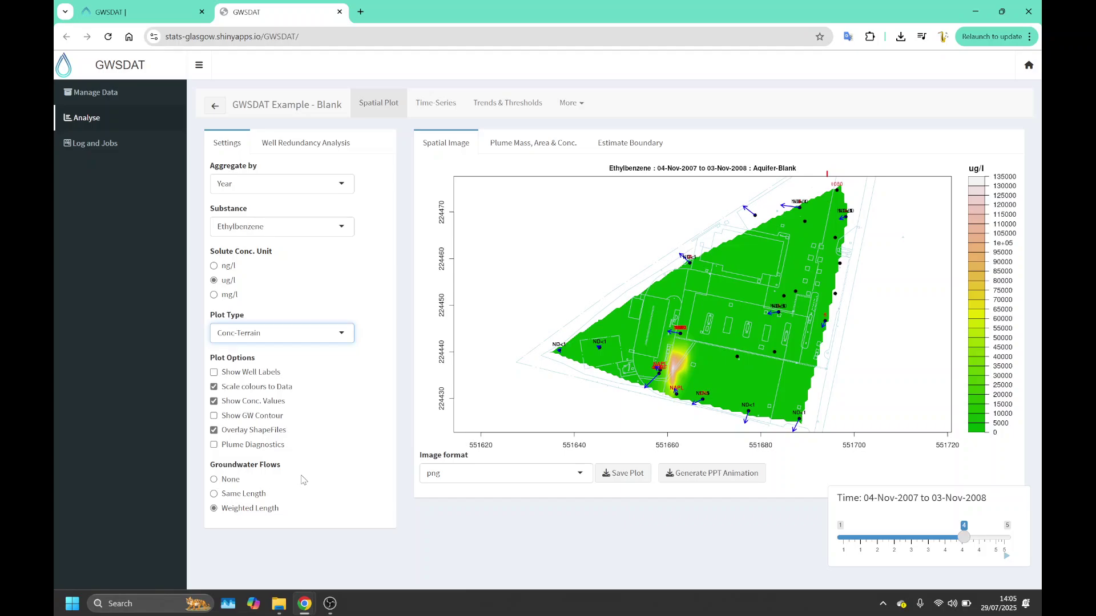
View the data-scaled plot for 04-Nov-2005 to 03-Nov-2006 and return to the 04-Nov-2007 to 03-Nov-2008 period
{"action": "left_click", "coordinate": [910, 543]}
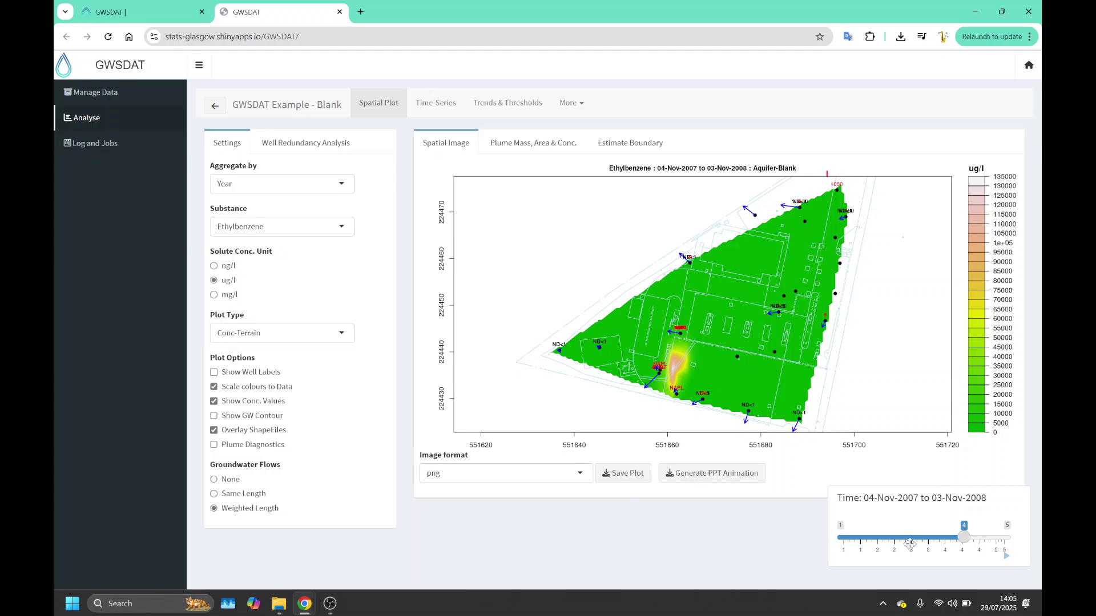
{"action": "left_click", "coordinate": [909, 537]}
{"action": "left_click", "coordinate": [894, 537]}
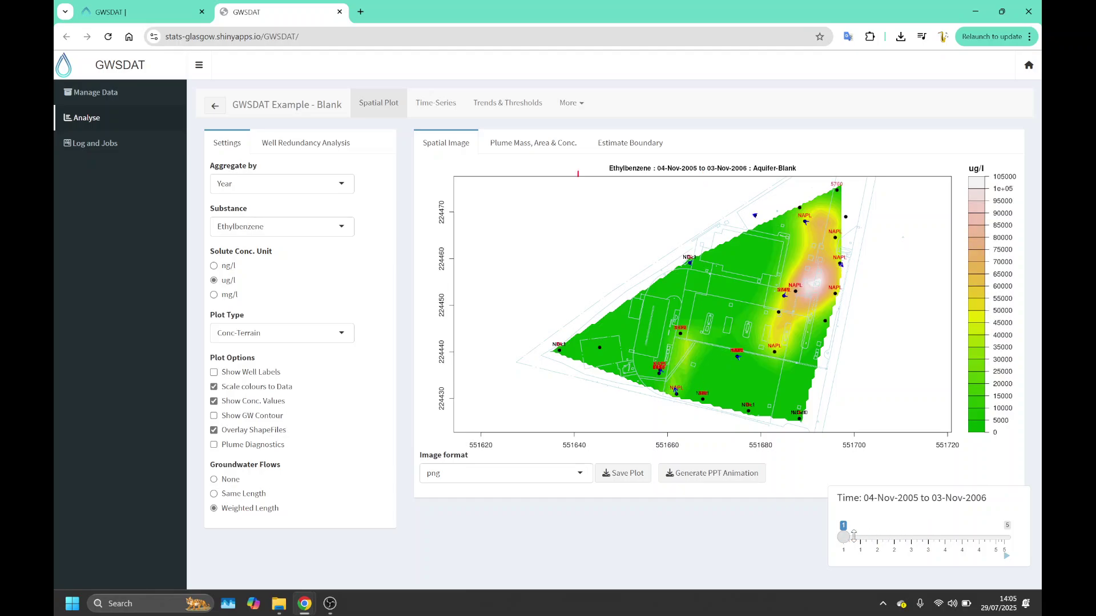
{"action": "left_click", "coordinate": [961, 542]}
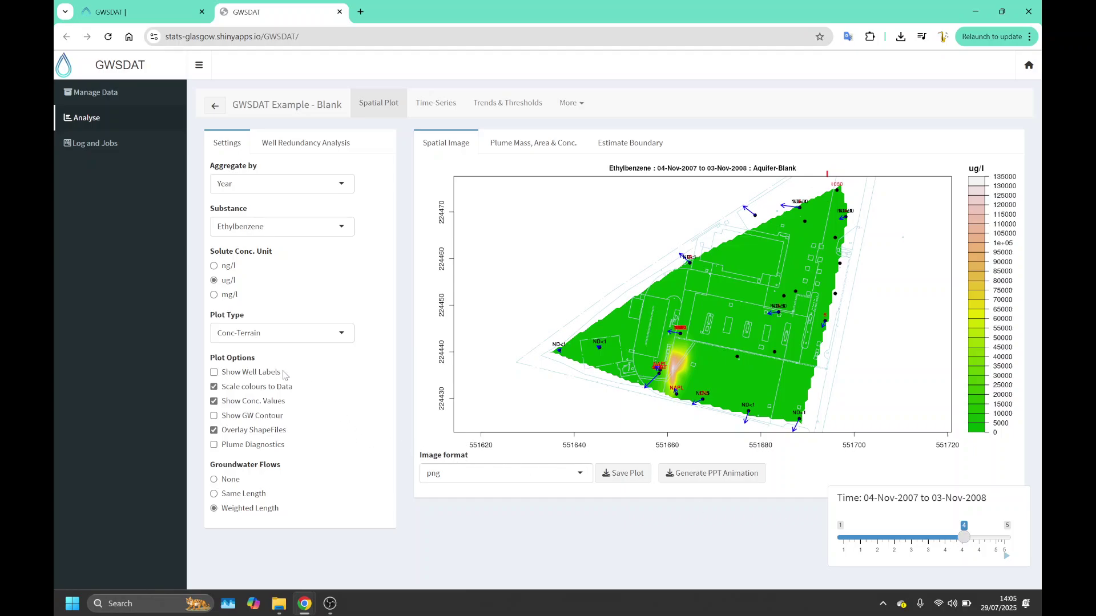
Replace the concentration values on the spatial plot with groundwater contours and set the period to 04-Nov-2006 to 03-Nov-2007
{"action": "left_click", "coordinate": [274, 402]}
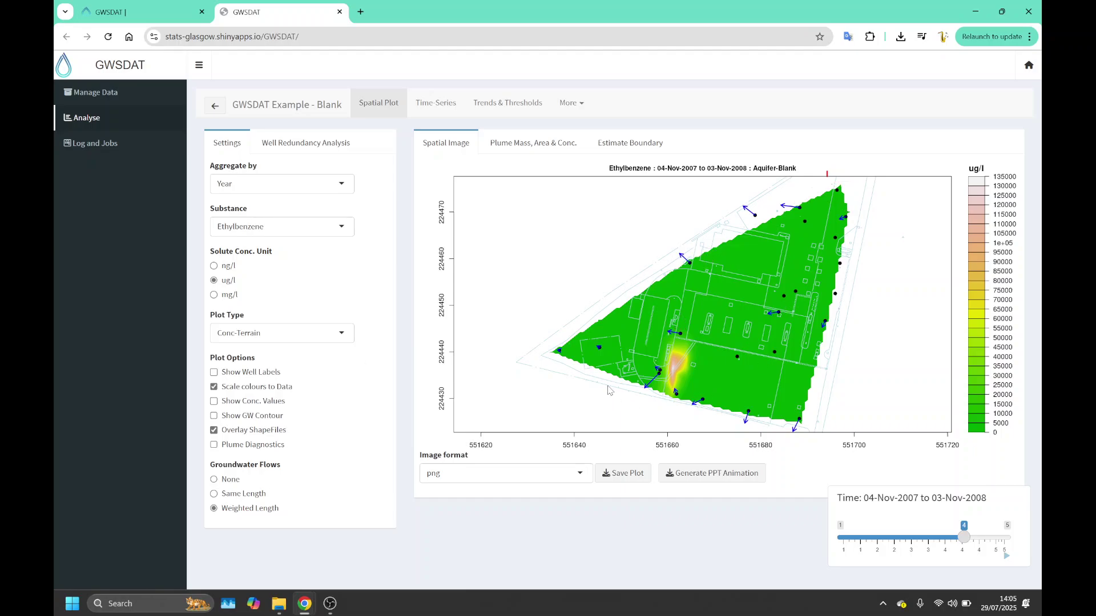
{"action": "left_click", "coordinate": [267, 419]}
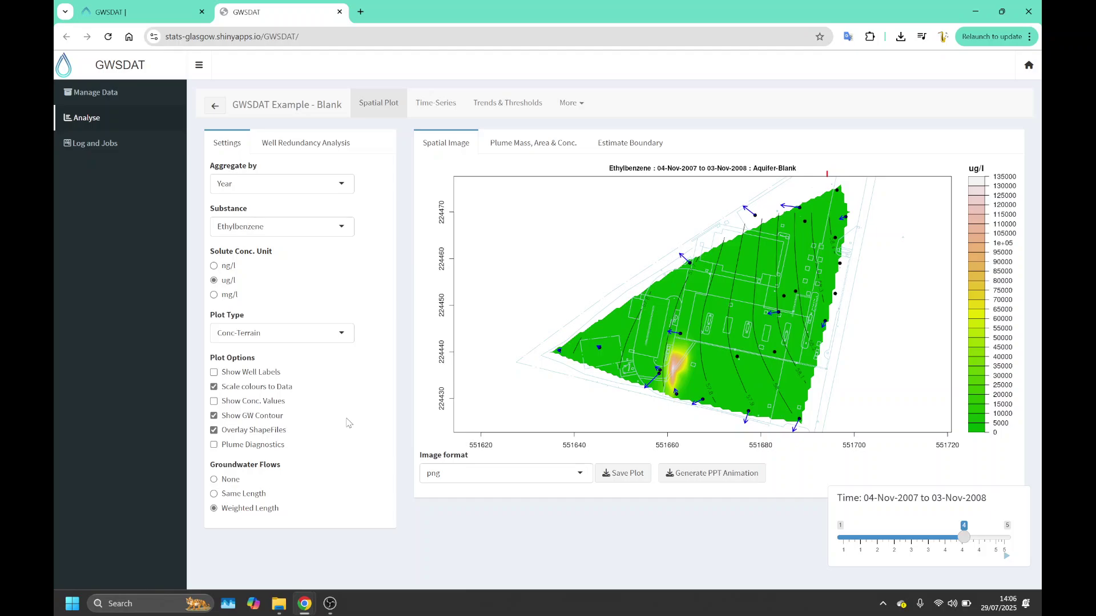
{"action": "left_click", "coordinate": [923, 536]}
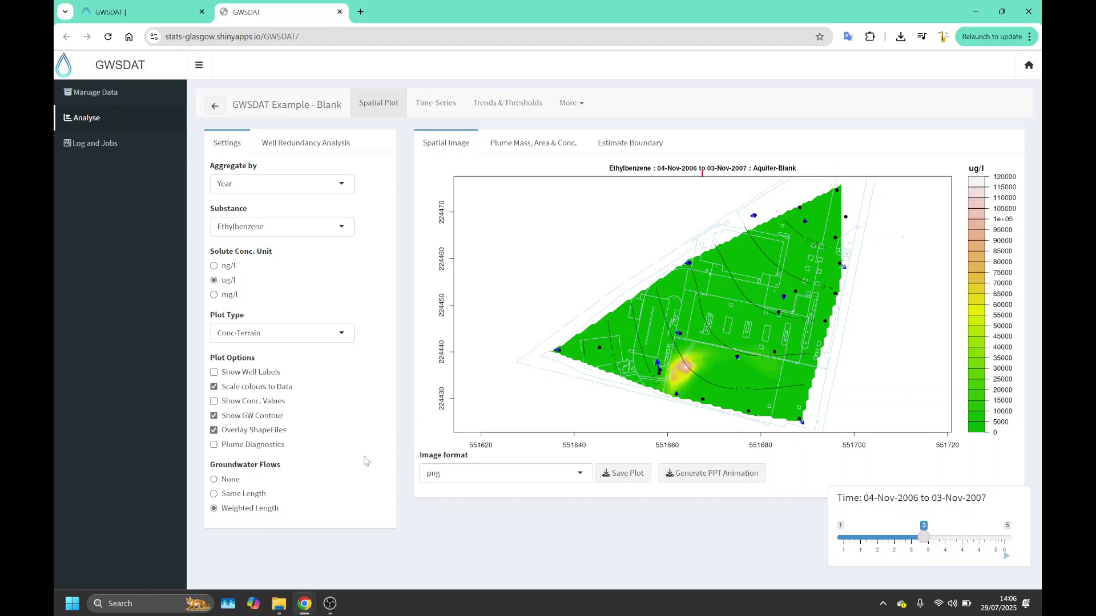
Hide the shapefile overlay and turn on plume diagnostics for the Ethylbenzene plot
{"action": "left_click", "coordinate": [266, 431]}
{"action": "left_click", "coordinate": [266, 431]}
{"action": "left_click", "coordinate": [267, 431]}
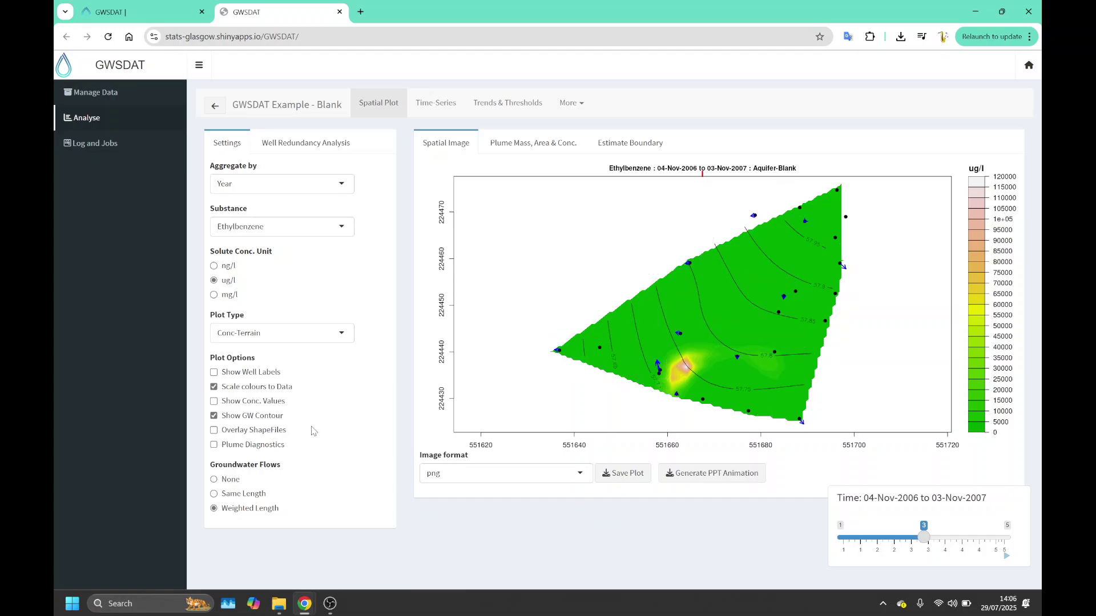
{"action": "left_click", "coordinate": [264, 445]}
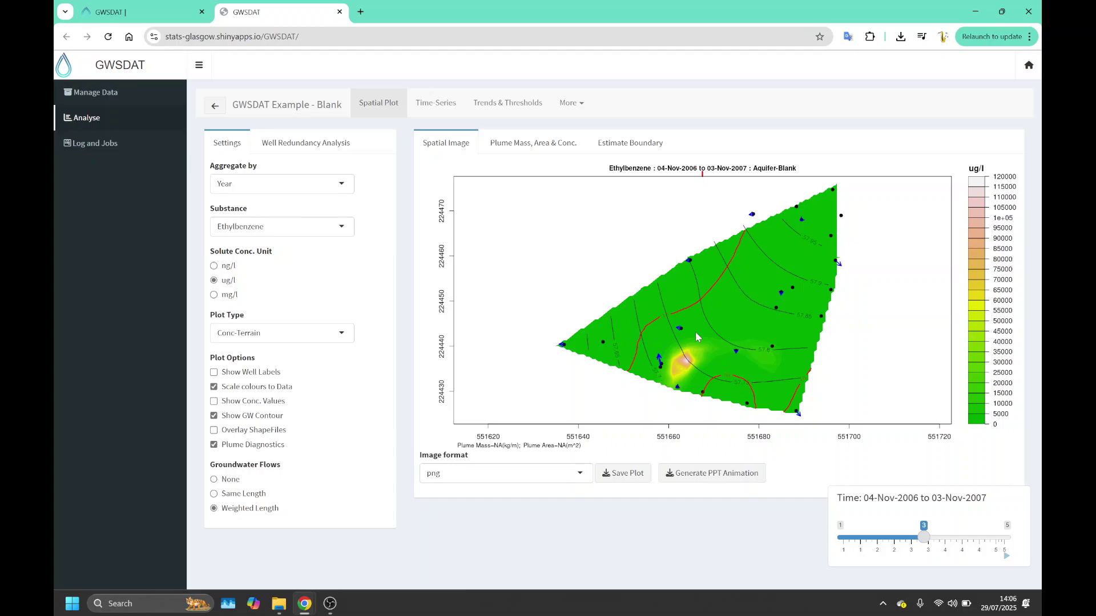
Compare the plume diagnostics across other yearly periods, ending on 04-Nov-2007 to 03-Nov-2008
{"action": "left_click", "coordinate": [893, 537]}
{"action": "left_click", "coordinate": [943, 537]}
{"action": "left_click", "coordinate": [975, 540]}
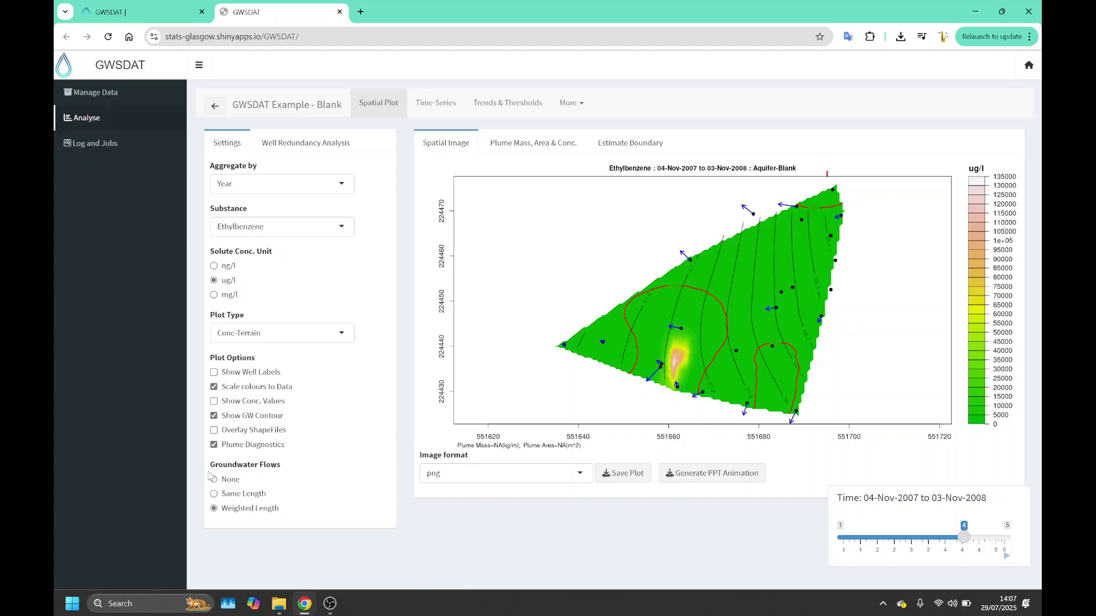
Compare the plot with groundwater flows set to None and to Weighted Length, ending on Weighted Length
{"action": "left_click_drag", "start_coordinate": [211, 464], "coordinate": [288, 465]}
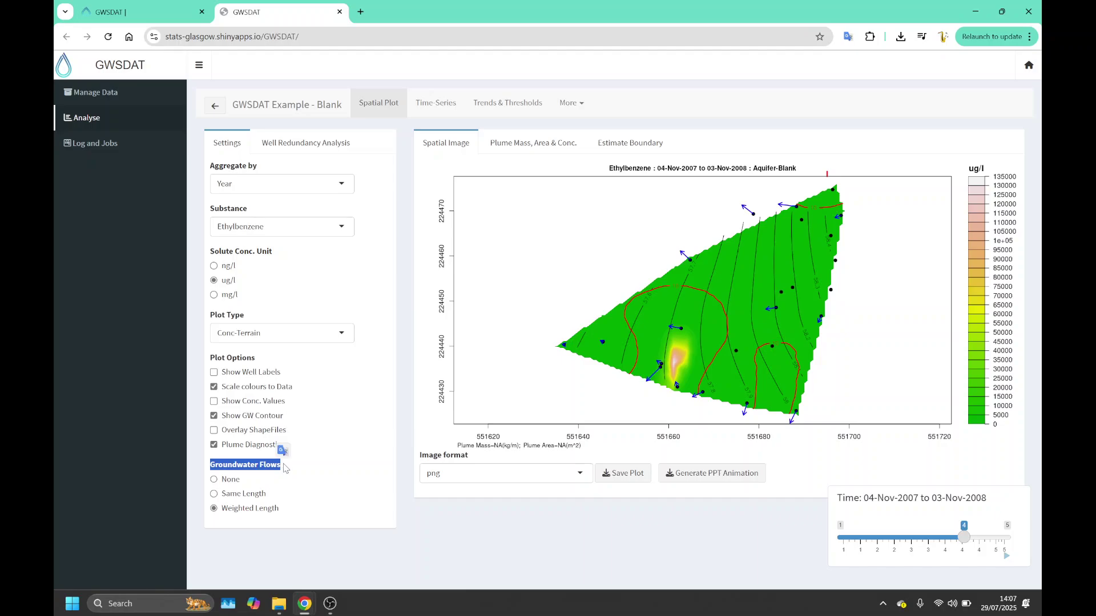
{"action": "left_click", "coordinate": [304, 469]}
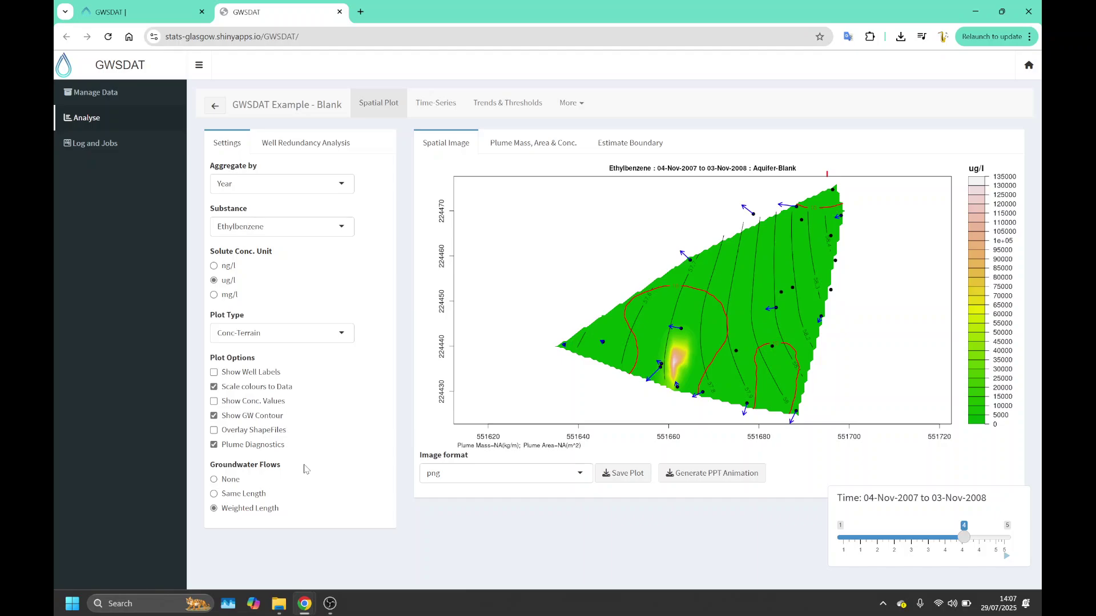
{"action": "left_click", "coordinate": [224, 483]}
{"action": "left_click", "coordinate": [262, 511]}
Switch to the full-screen PowerPoint presentation showing the Spatial Plot closing slide
{"action": "key", "text": "alt+Tab"}
{"action": "key", "text": "alt+Tab"}
{"action": "key", "text": "alt+Tab"}
{"action": "key", "text": "alt+Tab"}
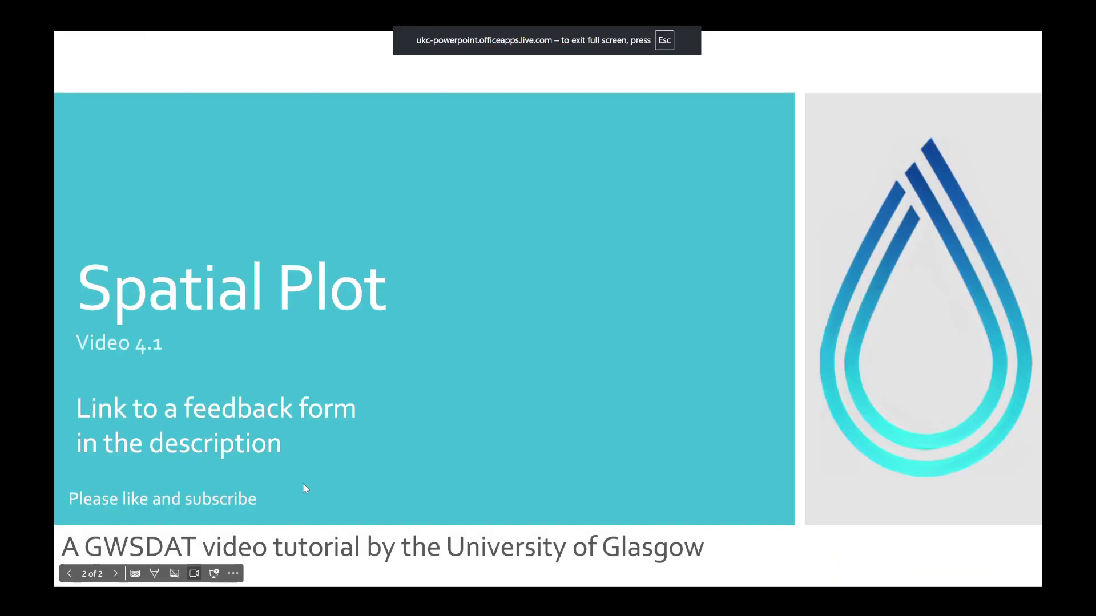